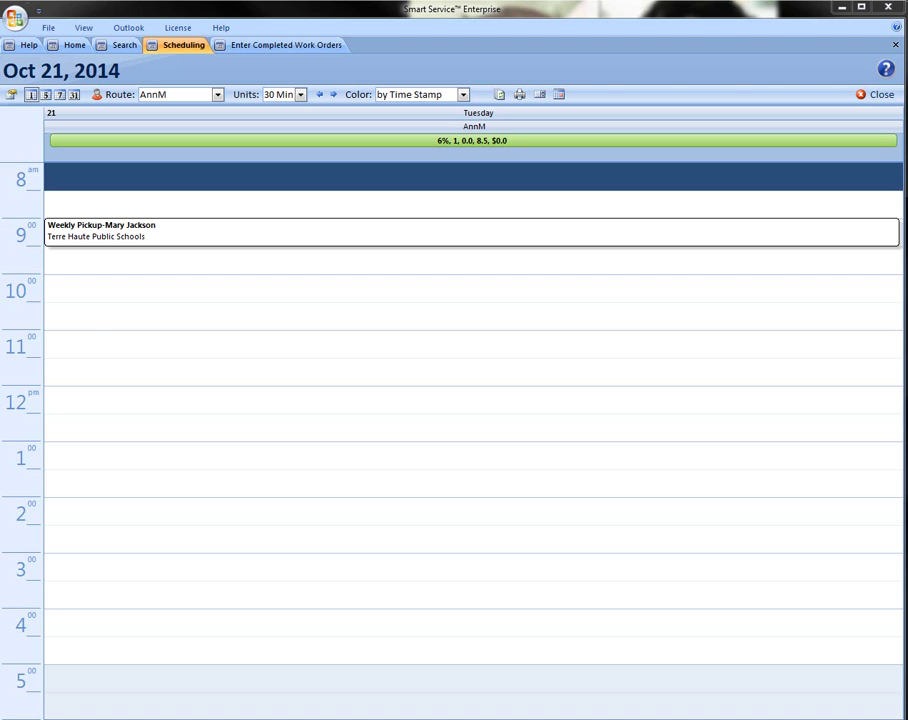
- Book job 23 for Smith and Berry in the 10:00–12:00 slot on Oct 21
left_click_drag(93, 286, 97, 369)
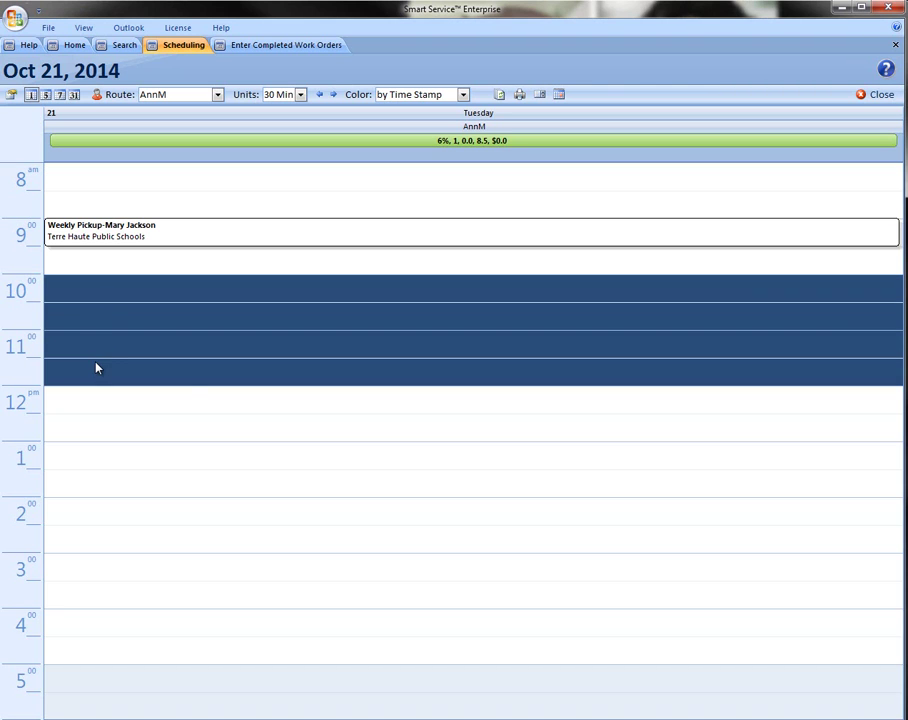
right_click(95, 353)
left_click(119, 426)
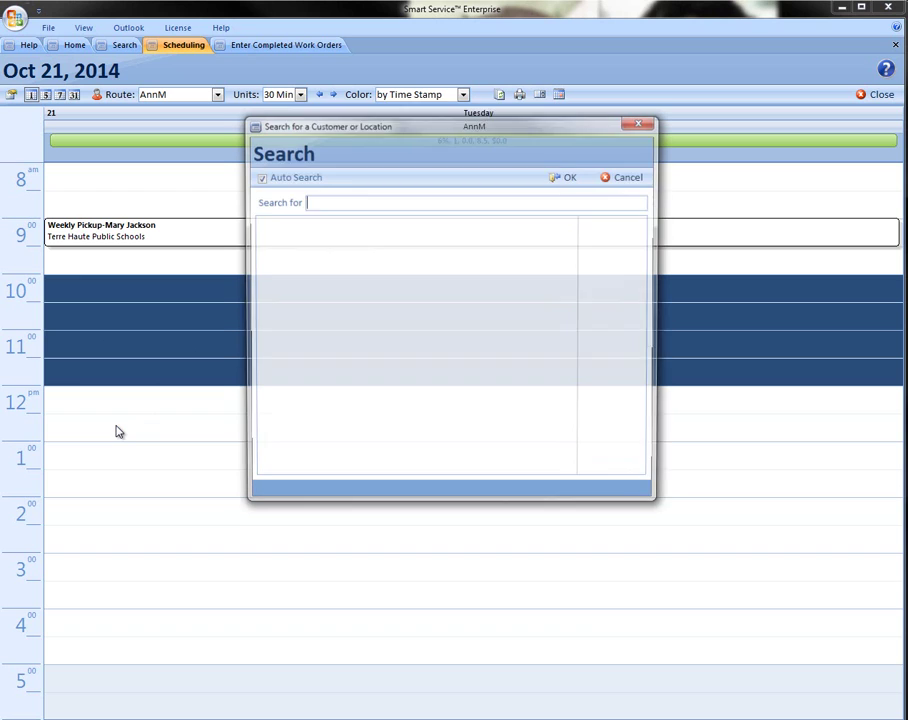
type("smith")
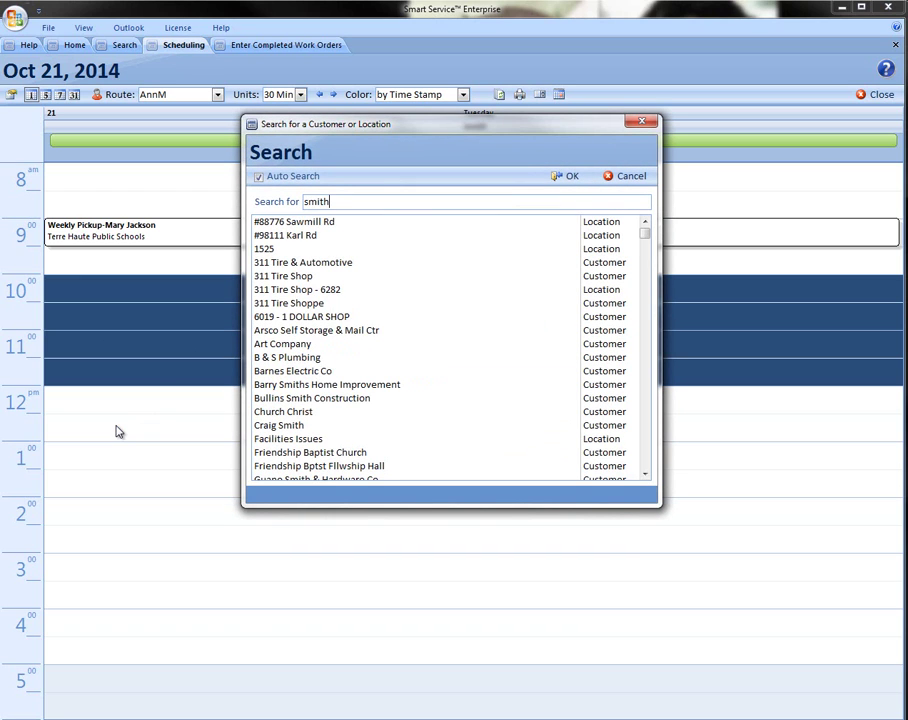
type(" and")
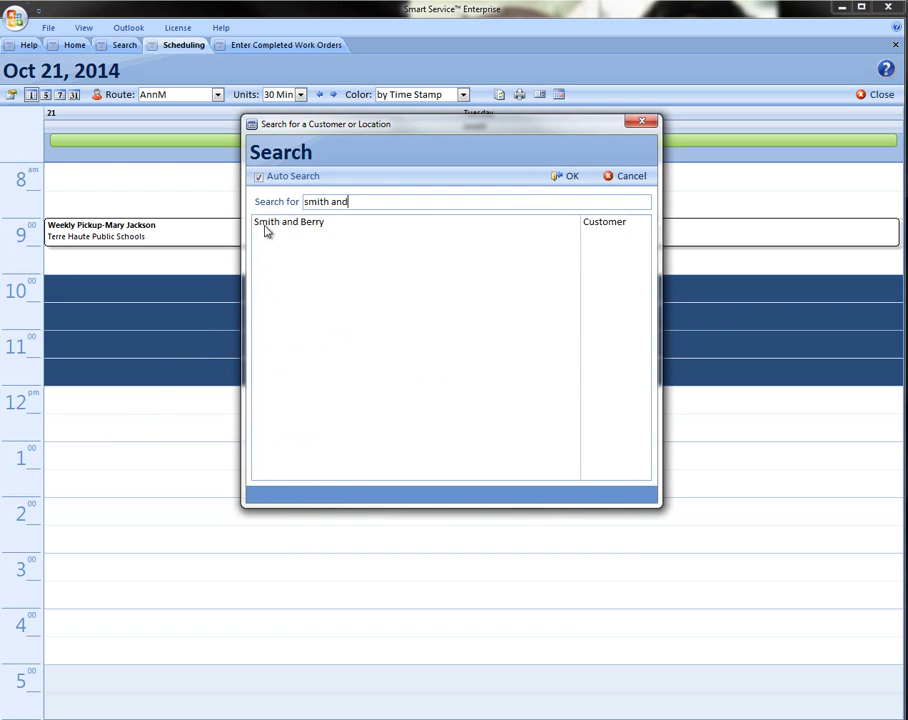
double_click(266, 229)
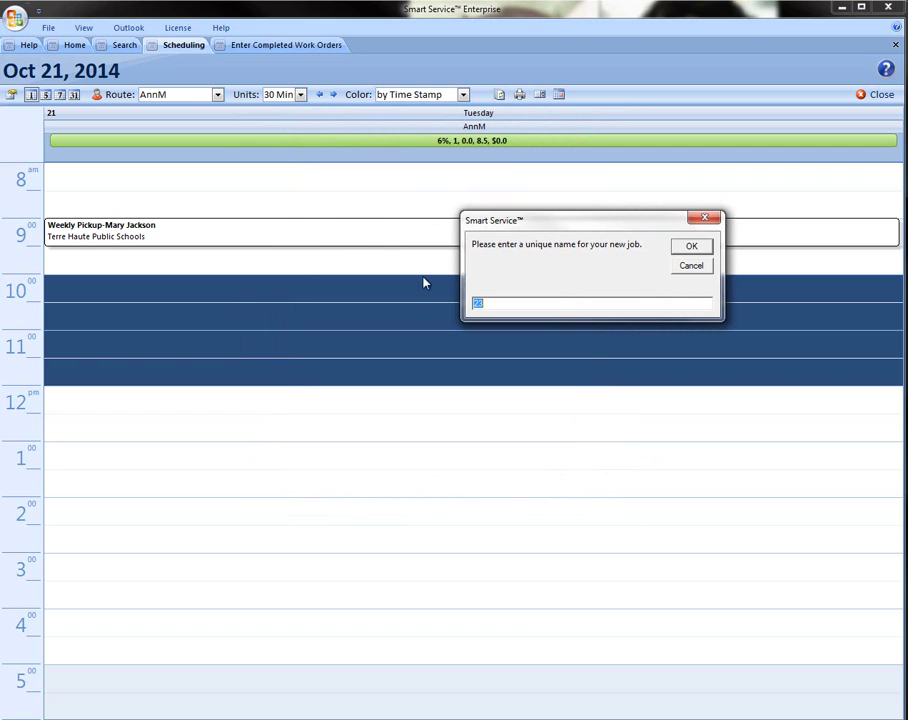
left_click(705, 250)
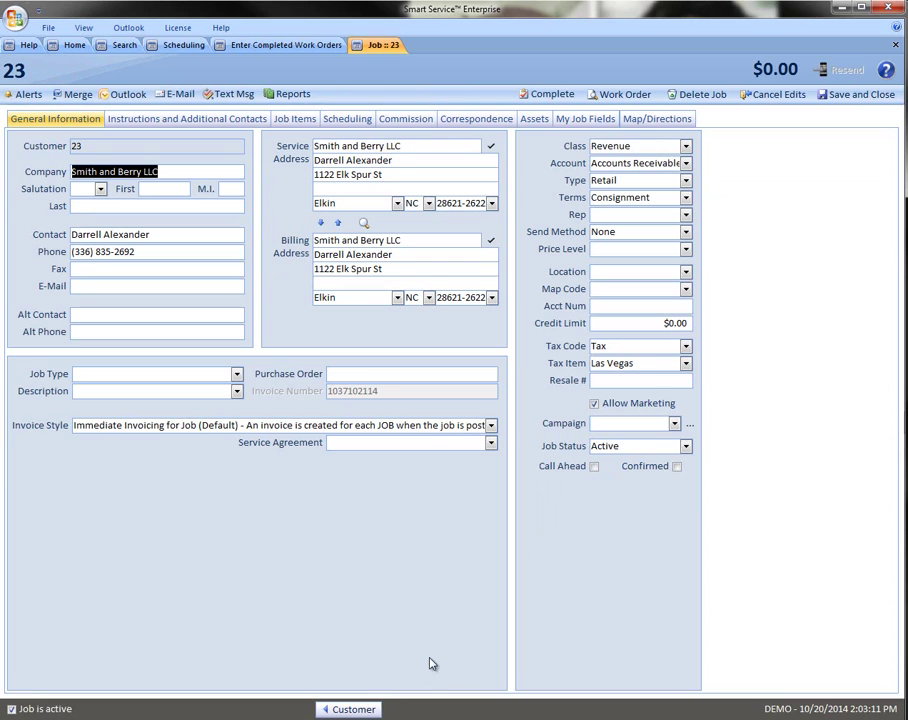
- Save the 30v Fuse progressive price break on Smith and Berry's customer record
left_click(371, 711)
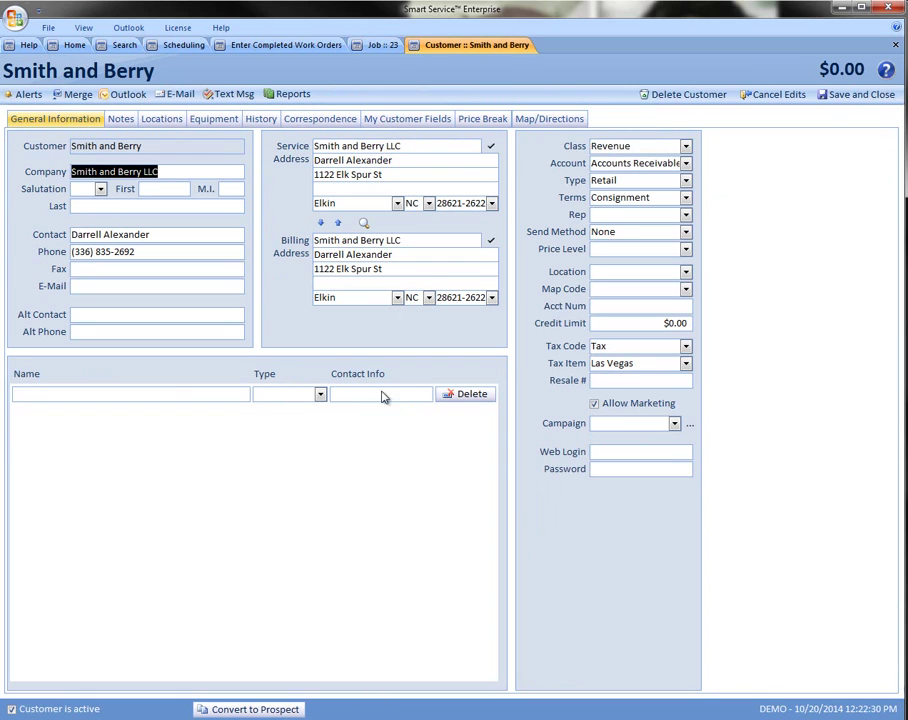
left_click(482, 119)
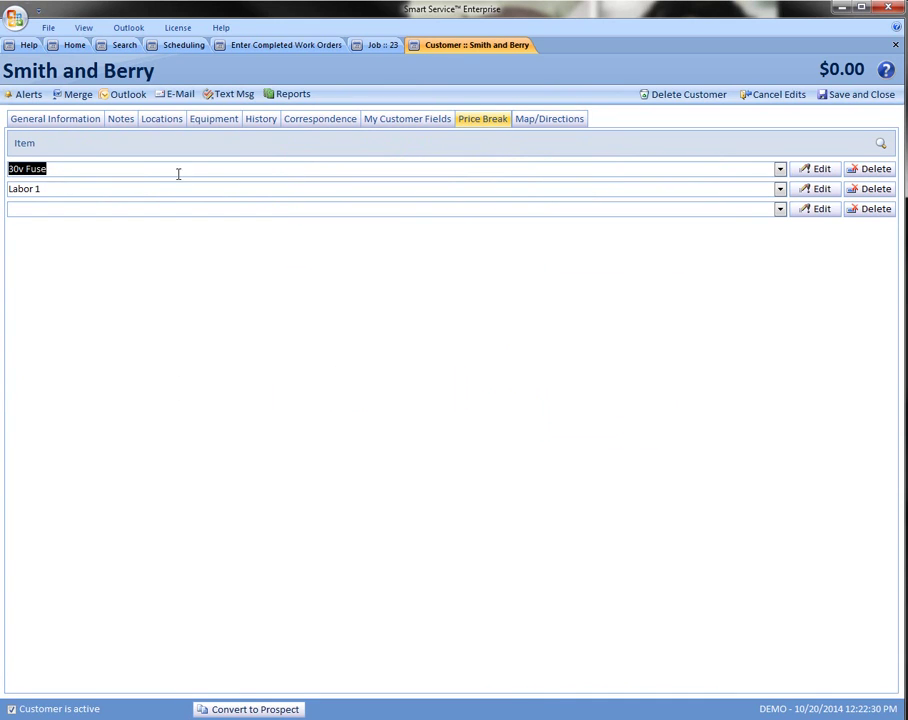
left_click(138, 171)
left_click(793, 175)
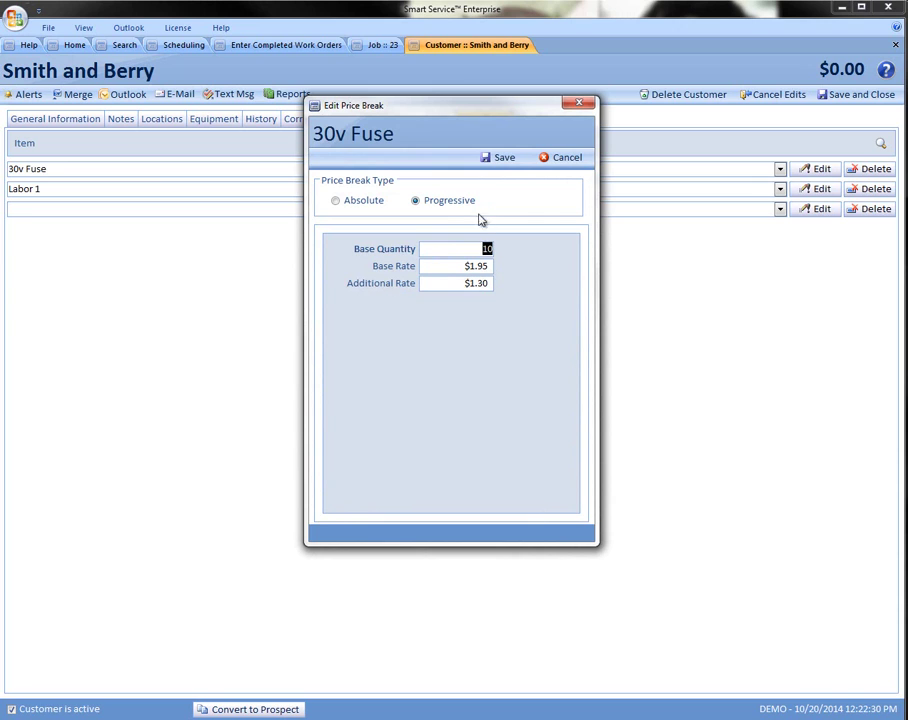
left_click(499, 159)
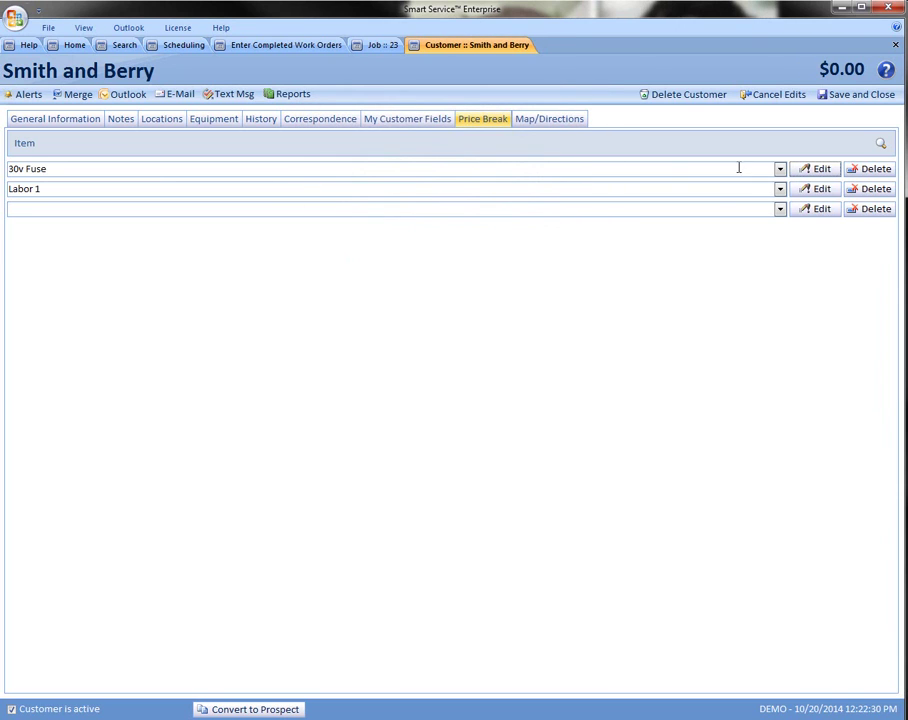
- Save the Labor 1 price breaks: 2/$50, 4/$35, 8/$27, 16/$20
left_click(779, 192)
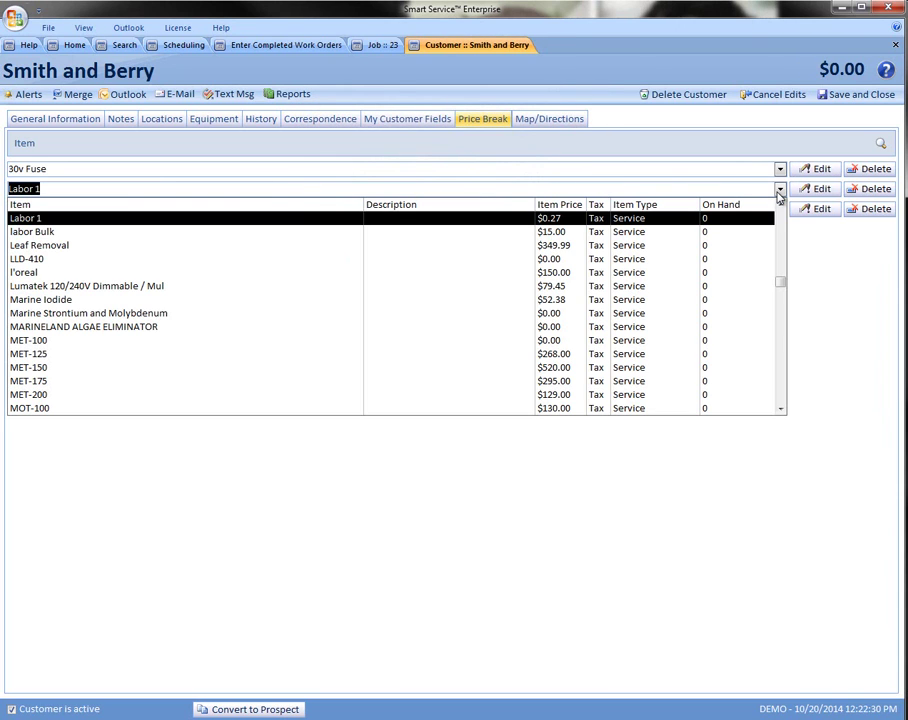
left_click(801, 192)
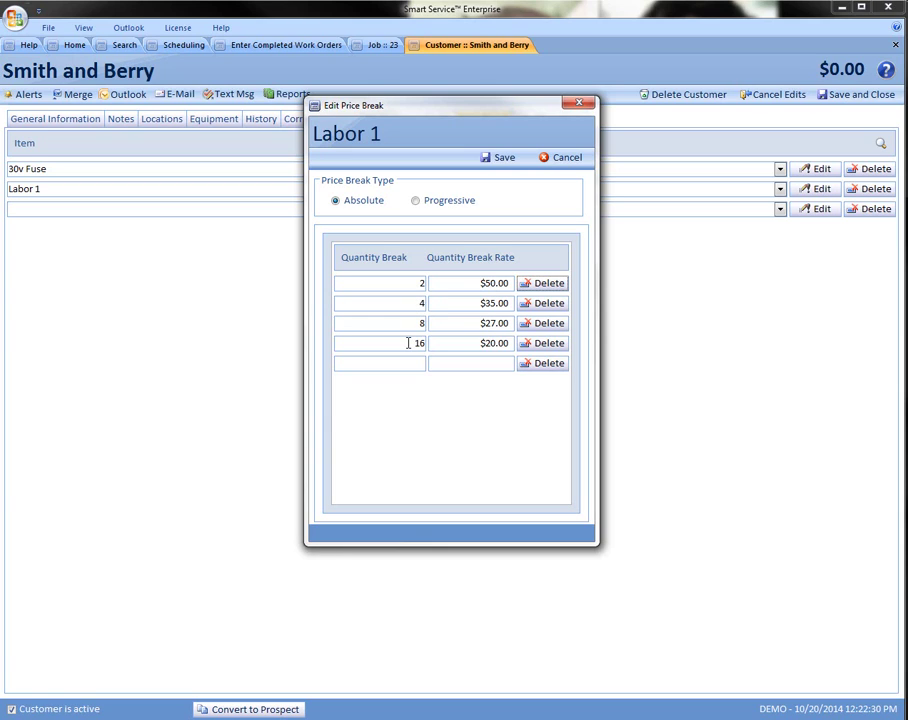
left_click(504, 158)
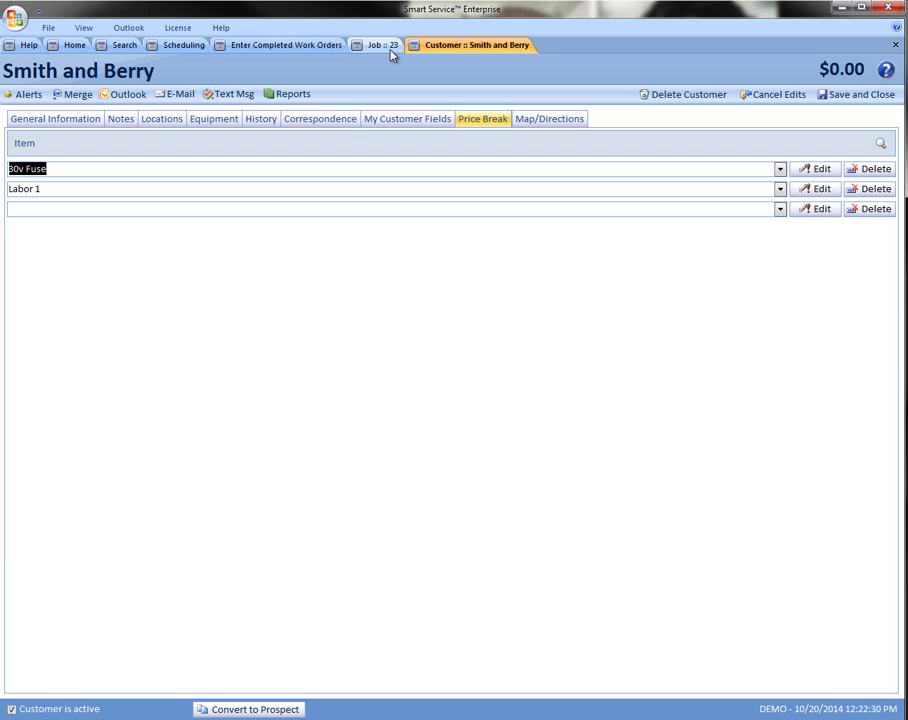
- Save and close job 23 and the Smith and Berry customer record
left_click(390, 50)
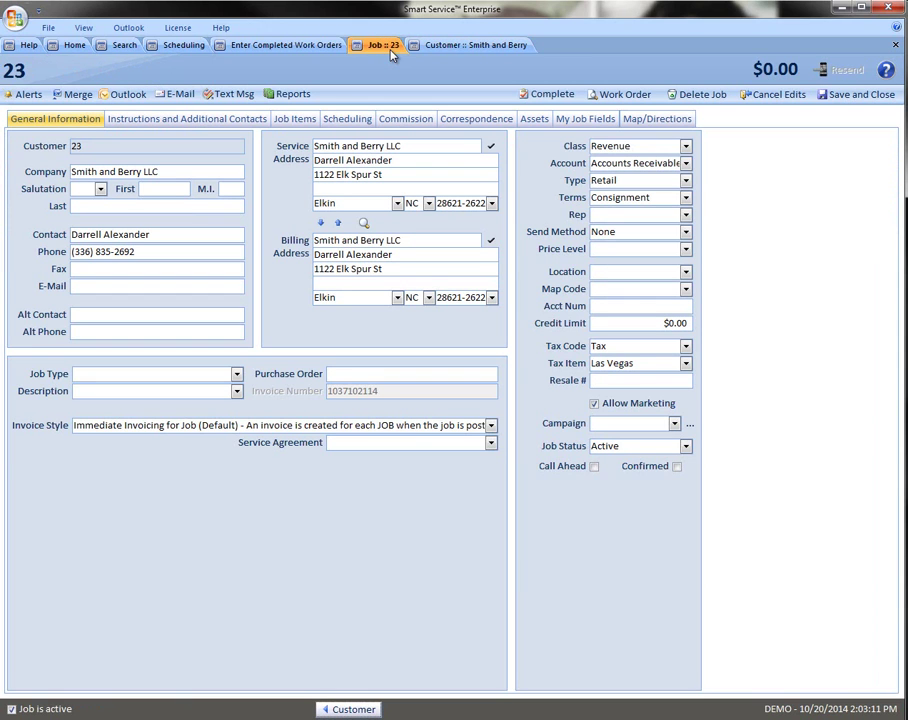
left_click(884, 96)
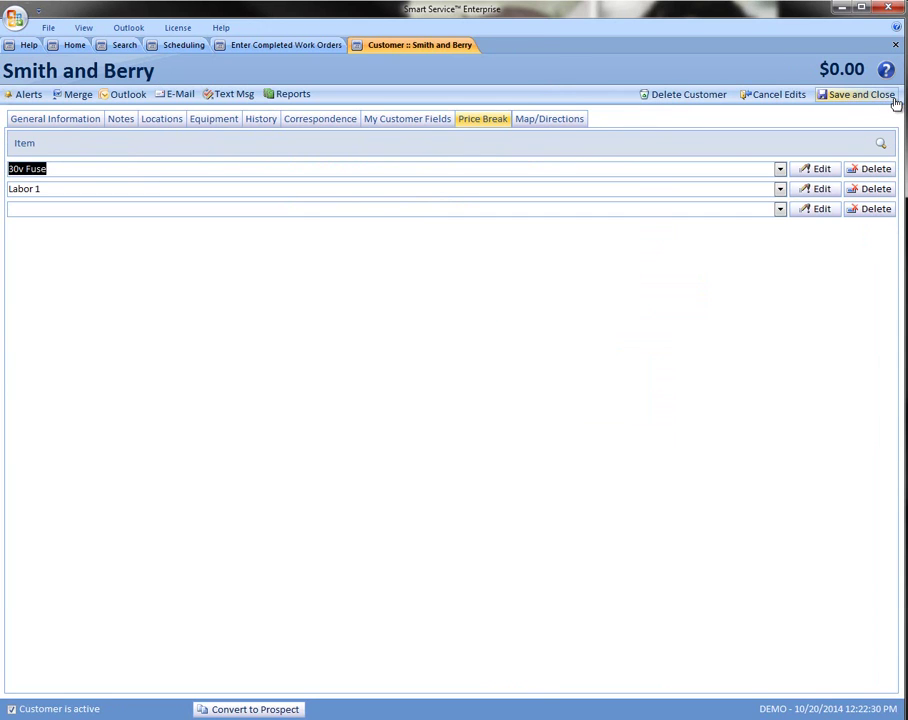
left_click(892, 97)
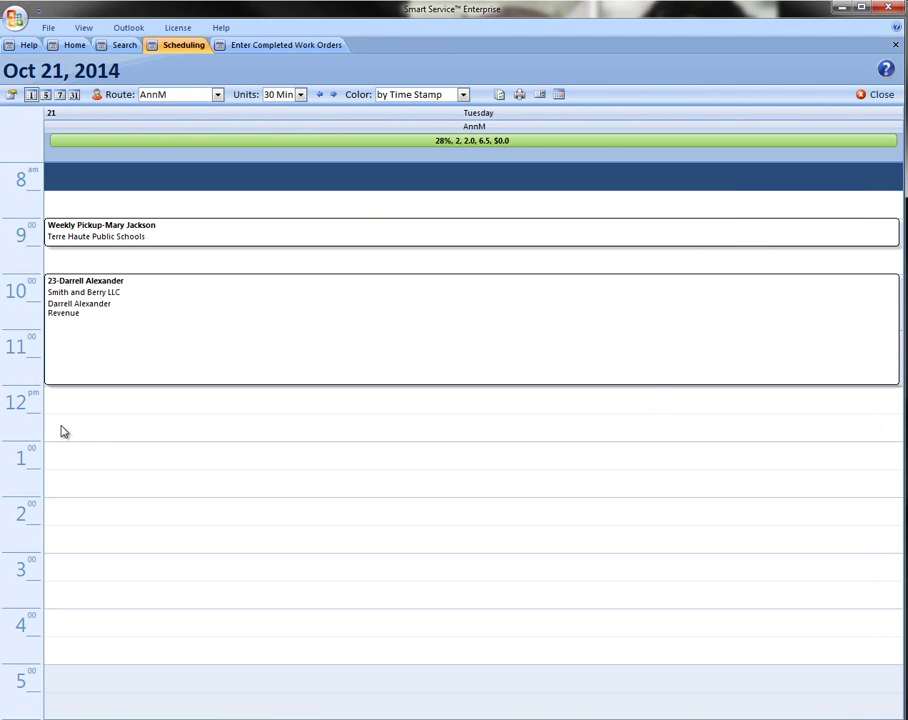
- Create and save job 24 for Action Fun Center, 12:30–2:00 pm on Oct 21
left_click_drag(63, 430, 66, 500)
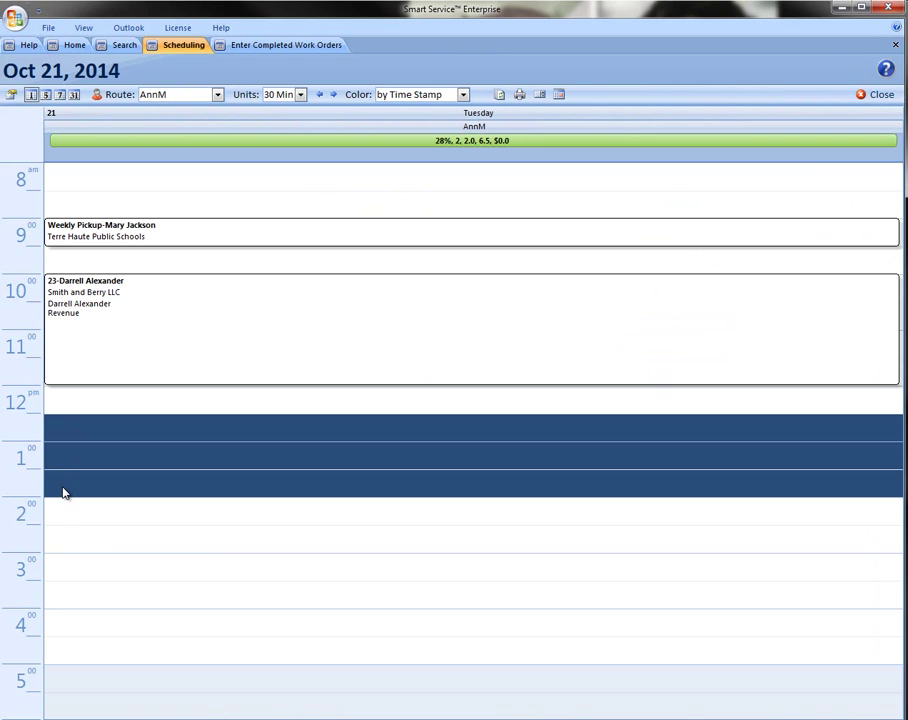
right_click(63, 492)
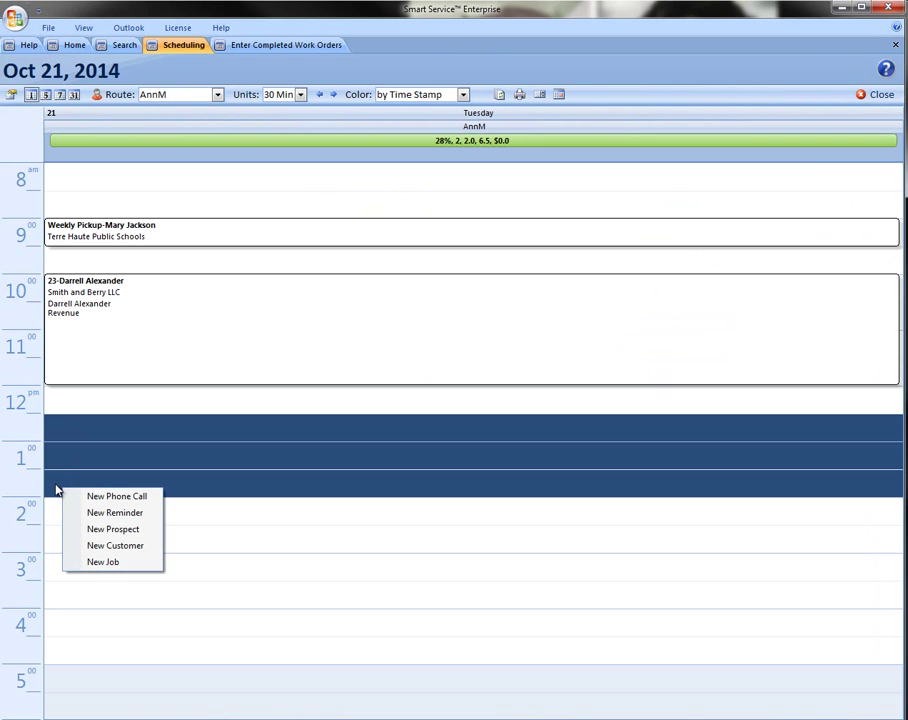
left_click(102, 562)
type("action")
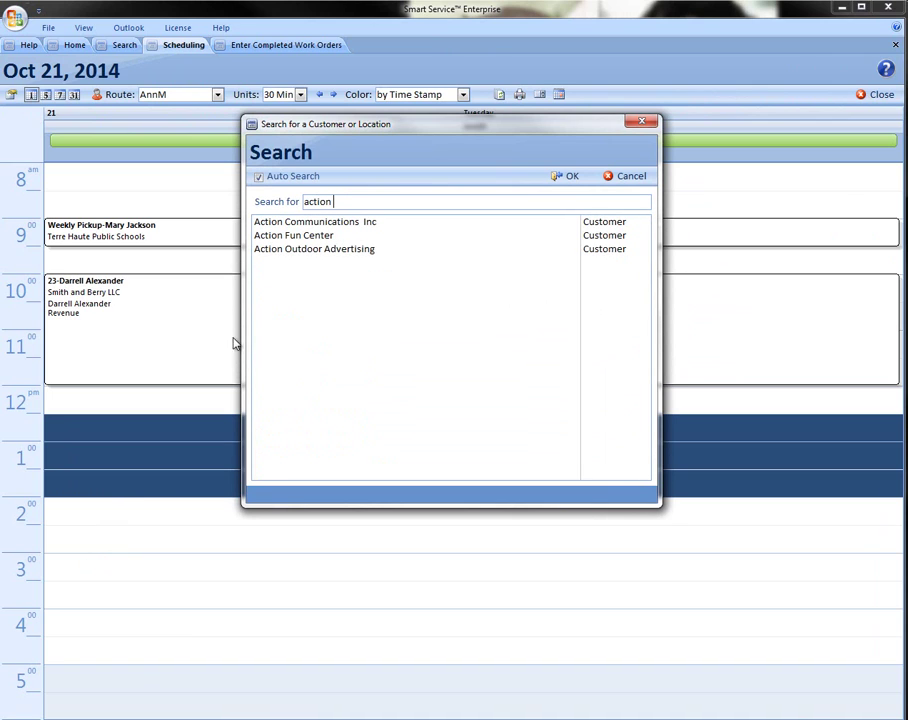
left_click(286, 238)
double_click(286, 238)
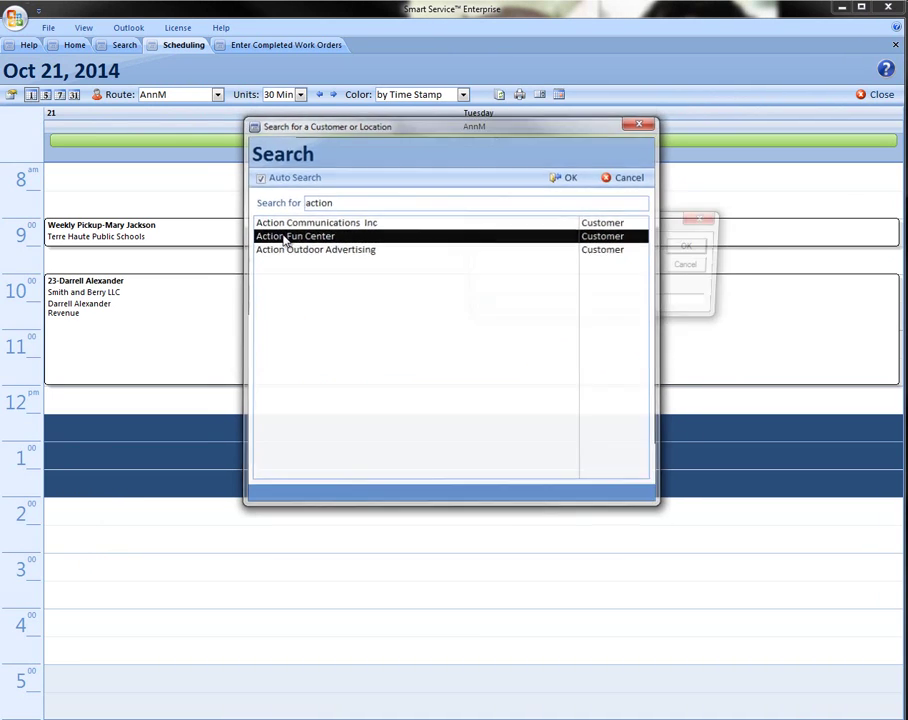
left_click(676, 247)
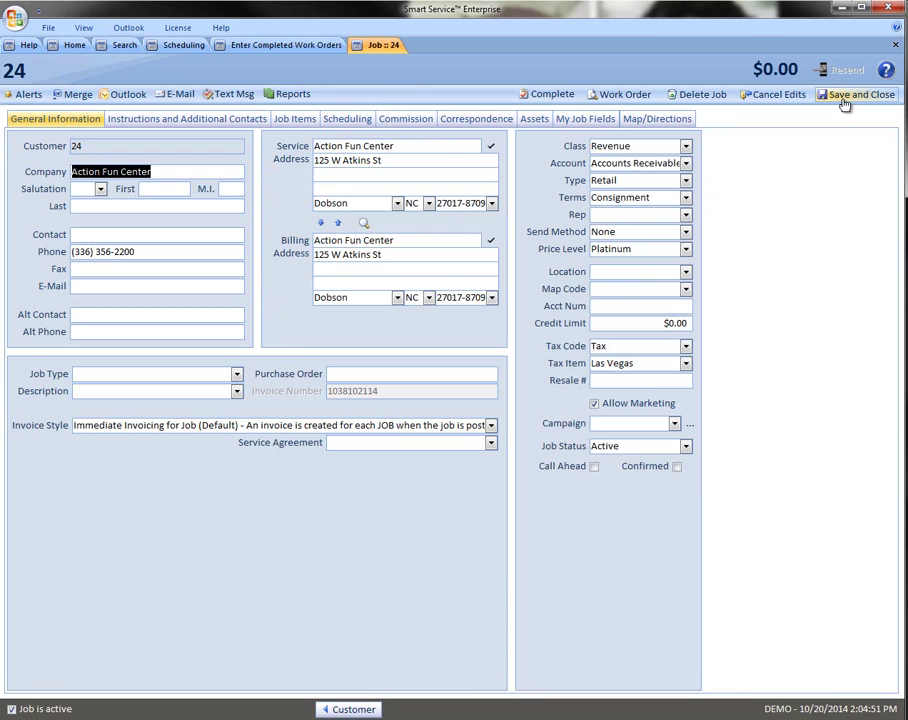
left_click(844, 101)
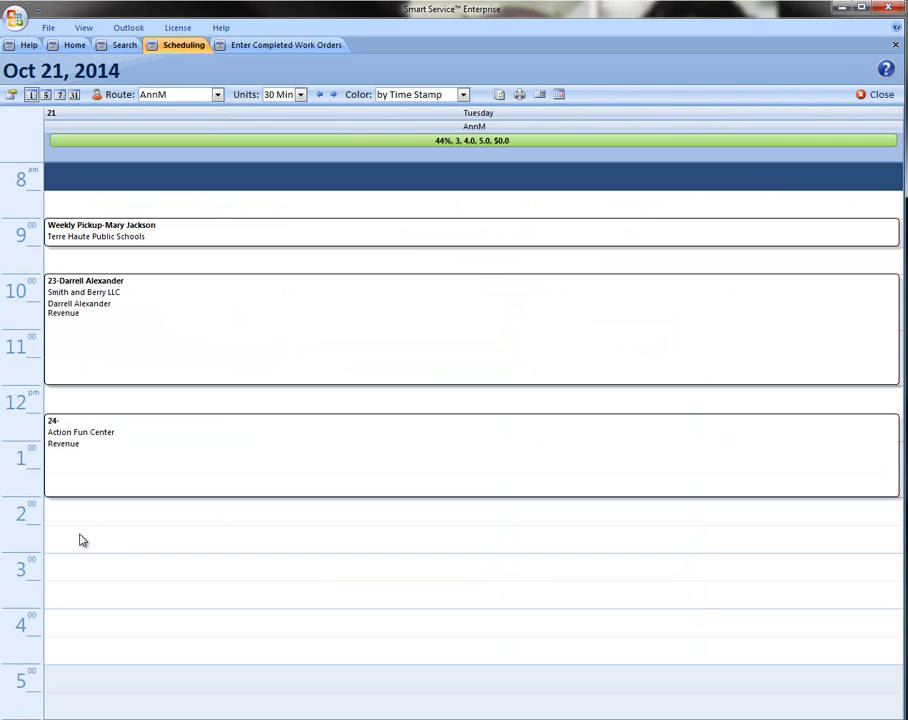
- Create job 25 for Smith and Berry in the 2:30–4:30 pm slot
left_click_drag(82, 540, 83, 622)
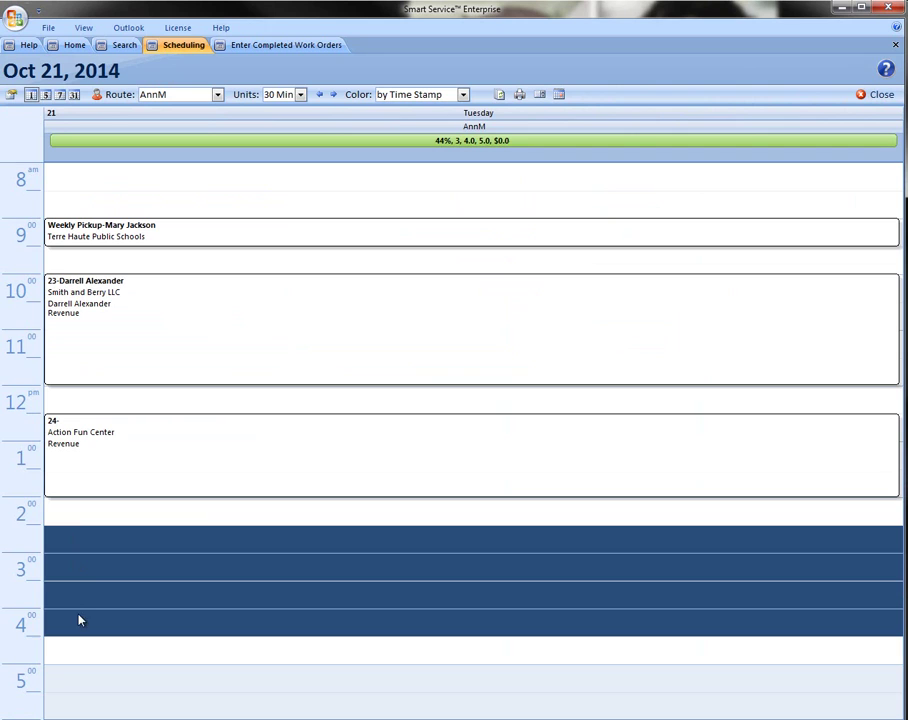
right_click(98, 581)
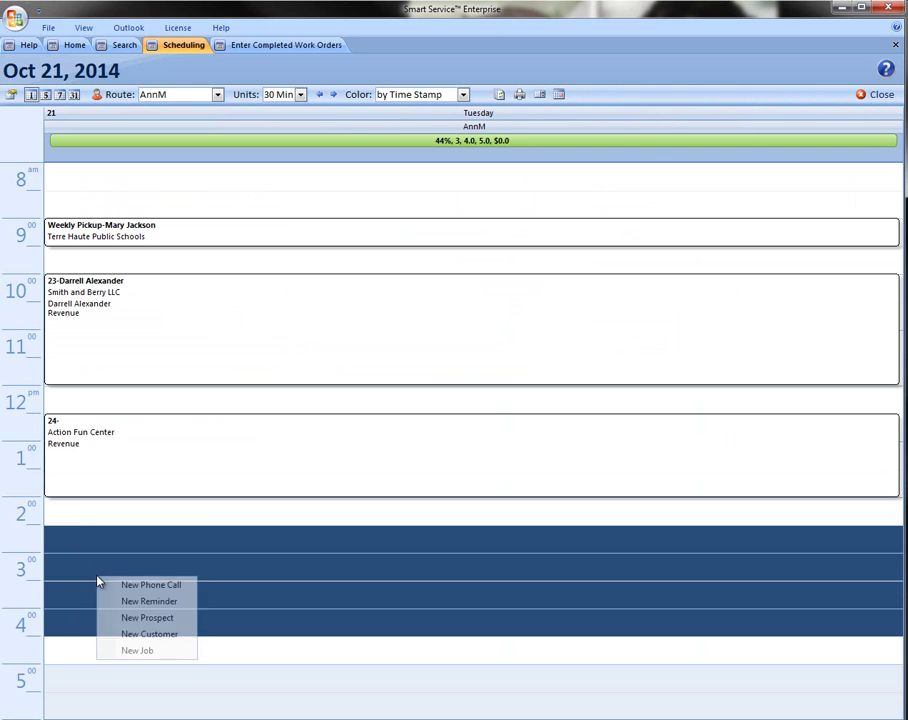
left_click(137, 651)
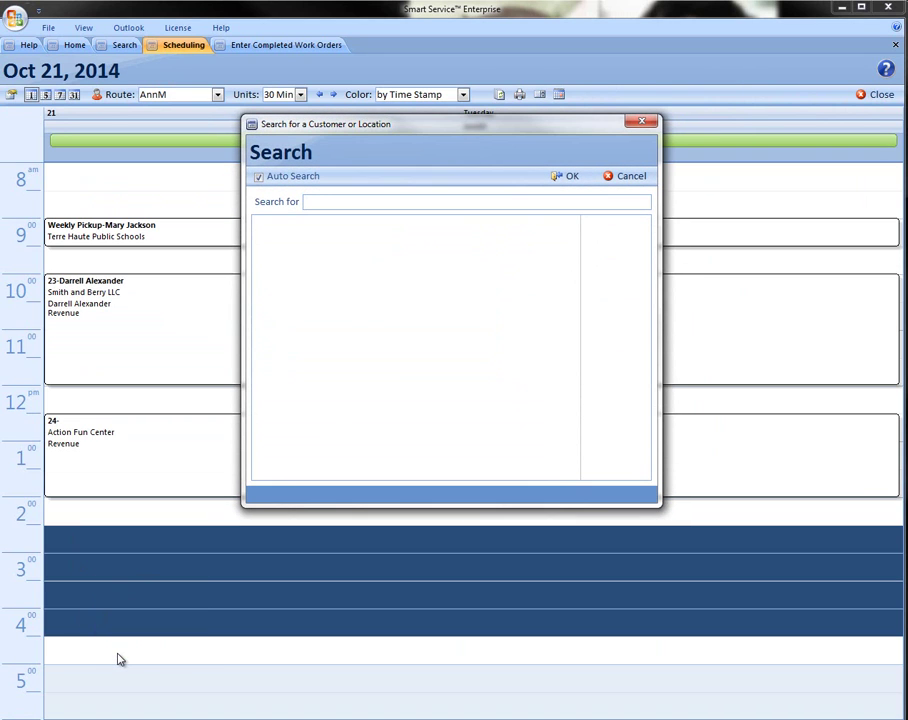
type("smith an")
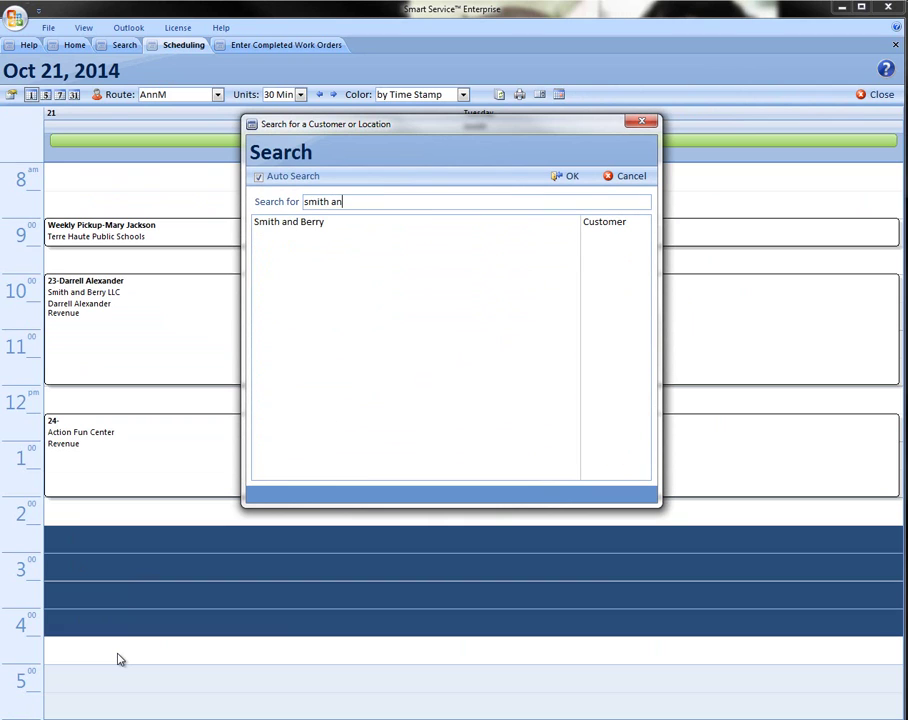
left_click(281, 227)
double_click(281, 227)
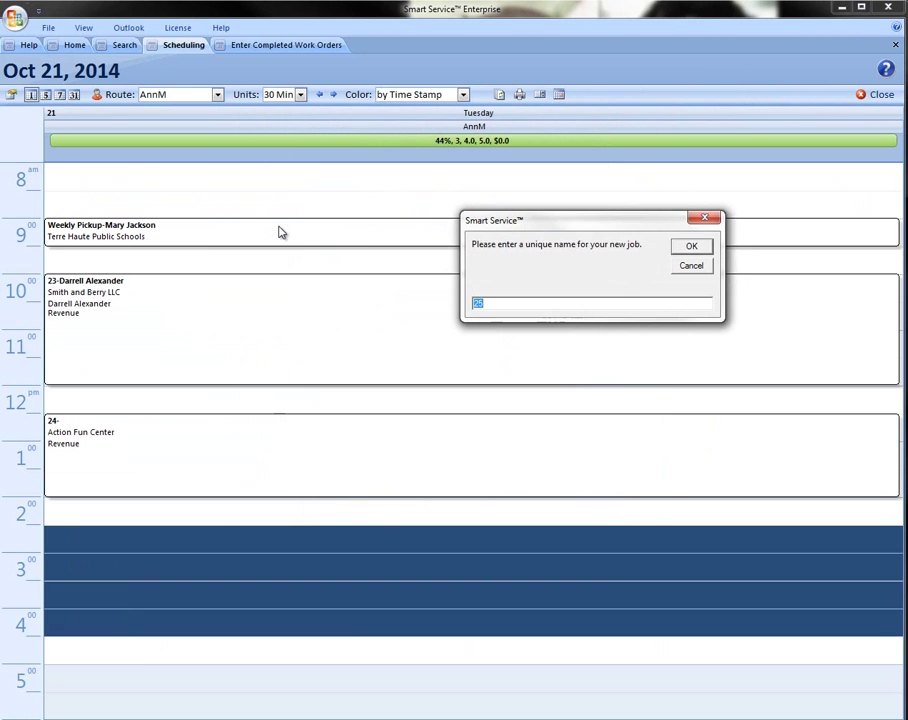
left_click(682, 243)
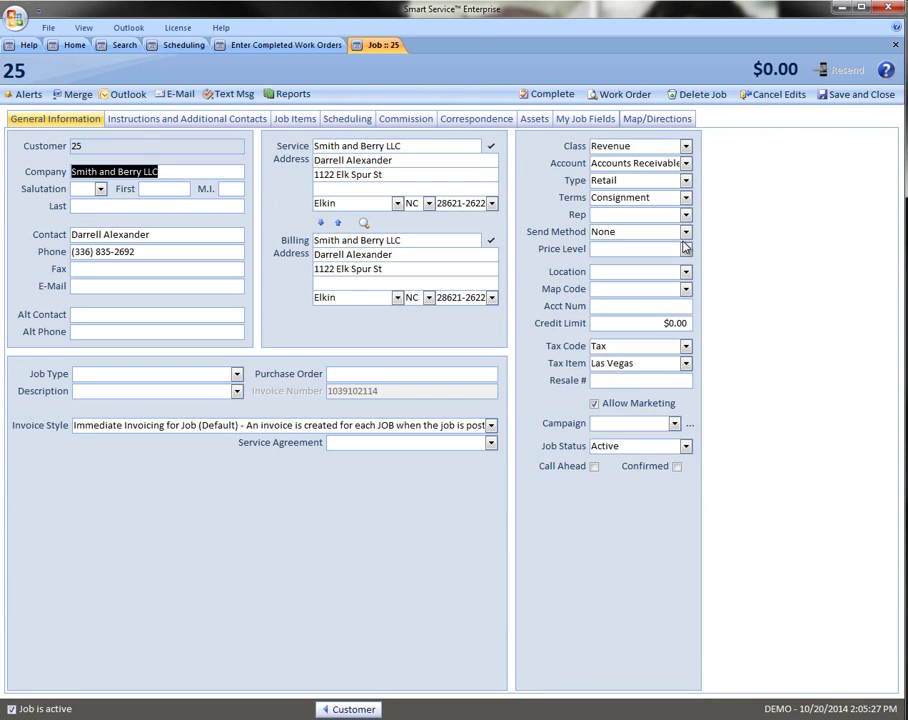
- Set job 25's price level to Platinum and save it
left_click(686, 248)
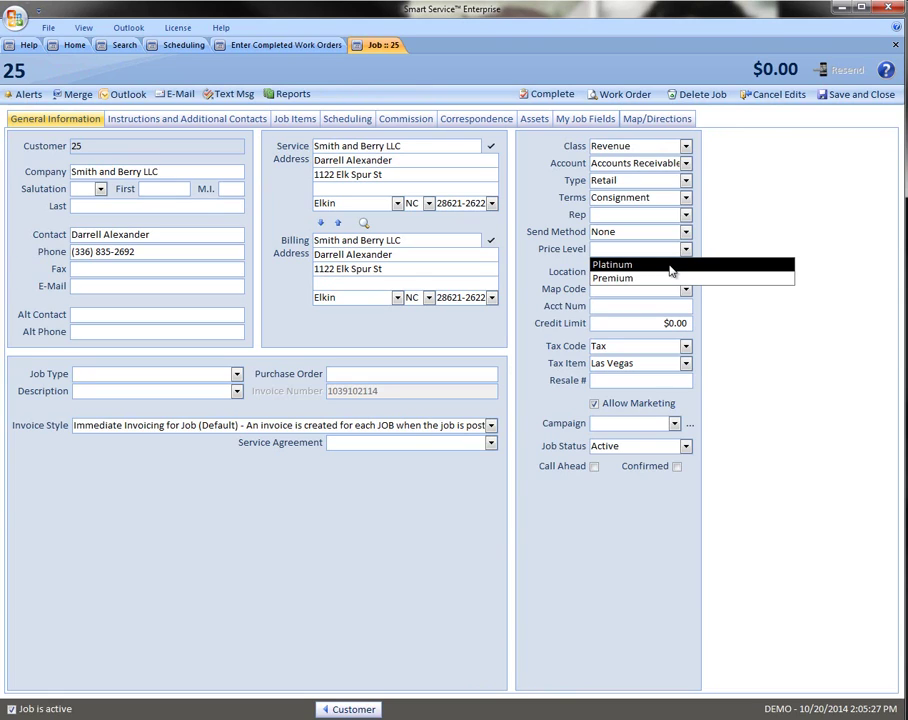
left_click(670, 266)
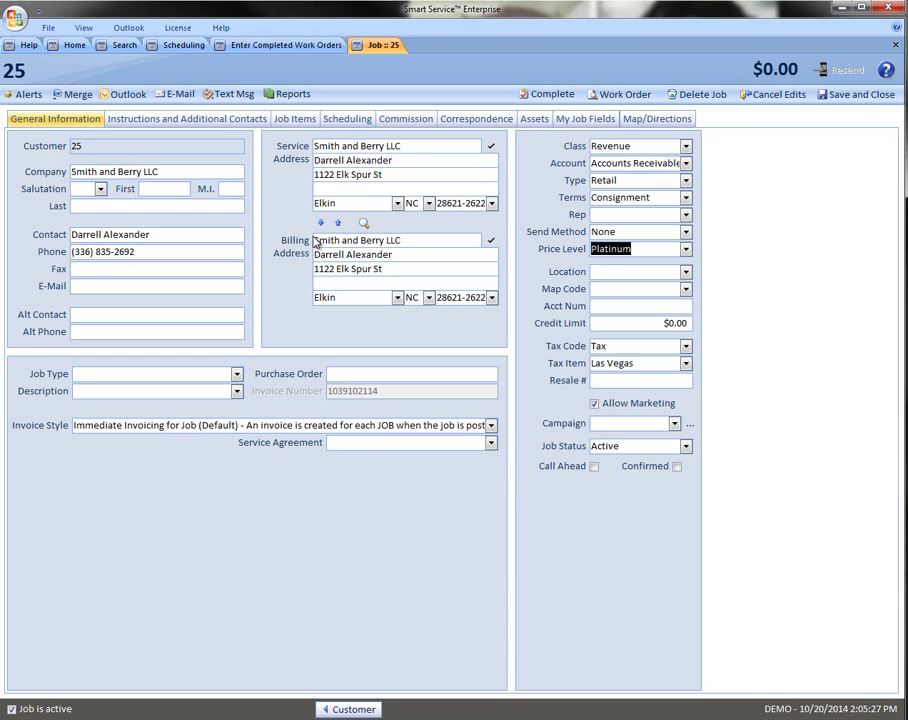
left_click(866, 95)
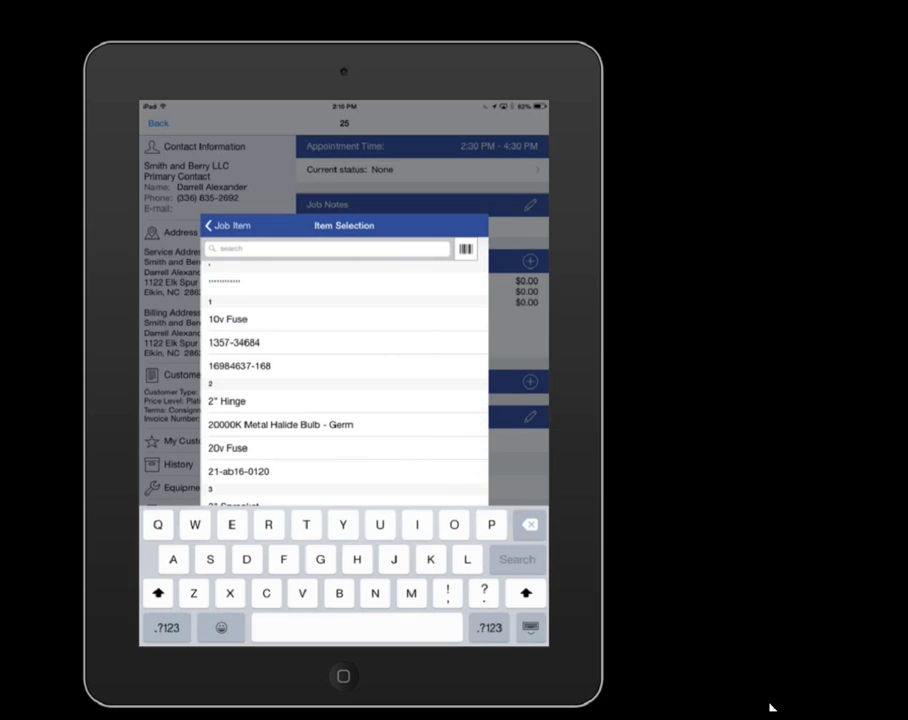
- Narrow the item search to 'Labo' to find Labor 1
type("abo")
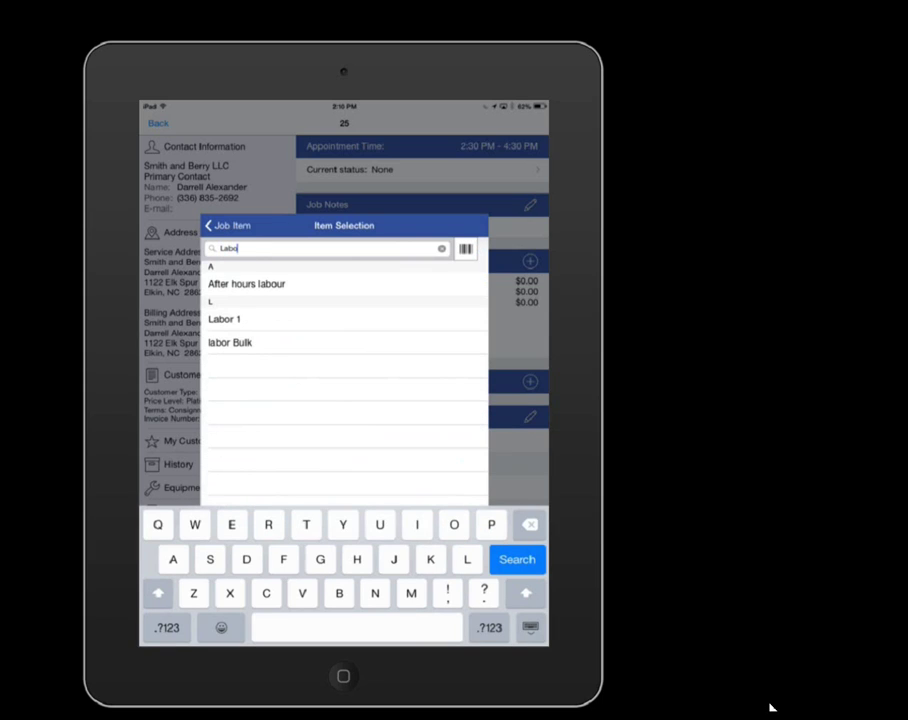